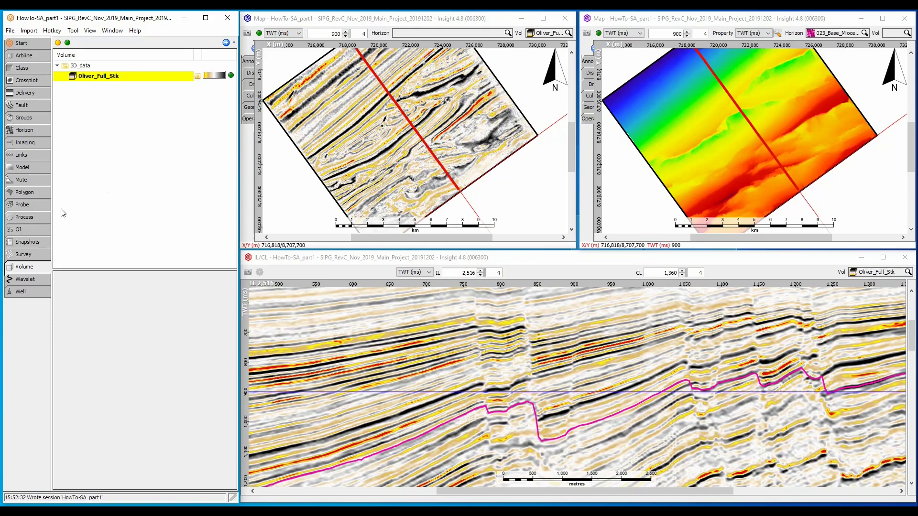
Create an Incoherence process under its default name and assign Oliver_Full_Stk as its input volume
{"action": "left_click", "coordinate": [45, 218]}
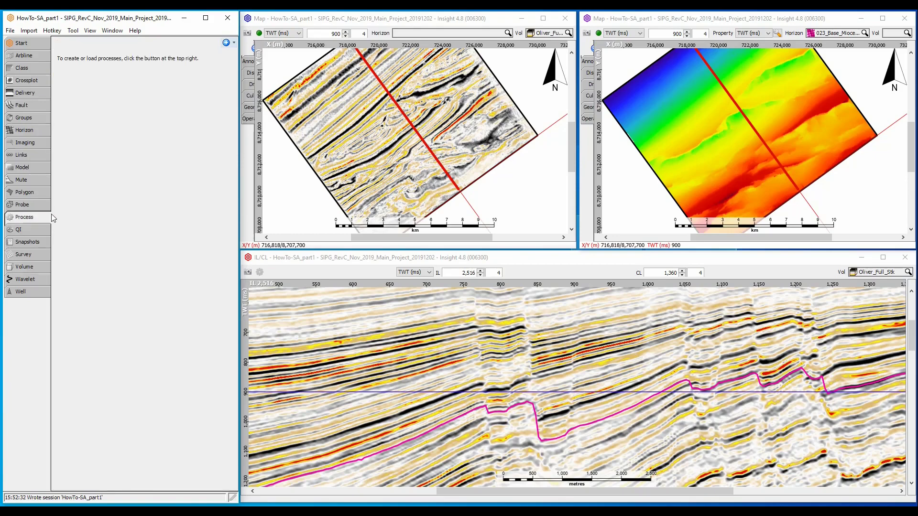
{"action": "left_click", "coordinate": [226, 43]}
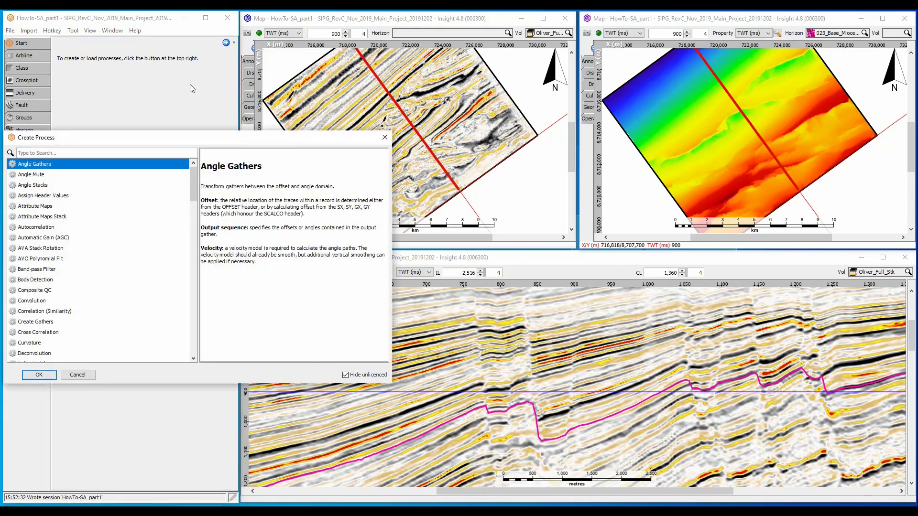
{"action": "type", "text": "incoh"}
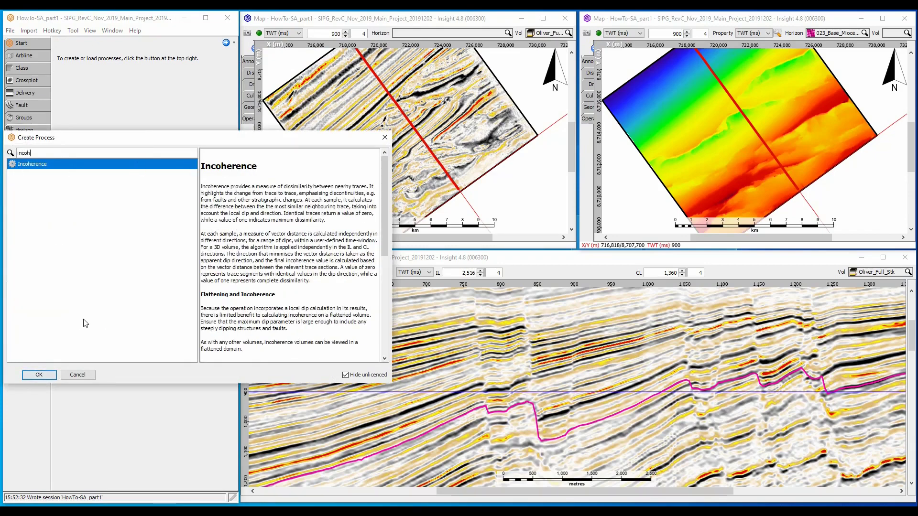
{"action": "left_click", "coordinate": [41, 375]}
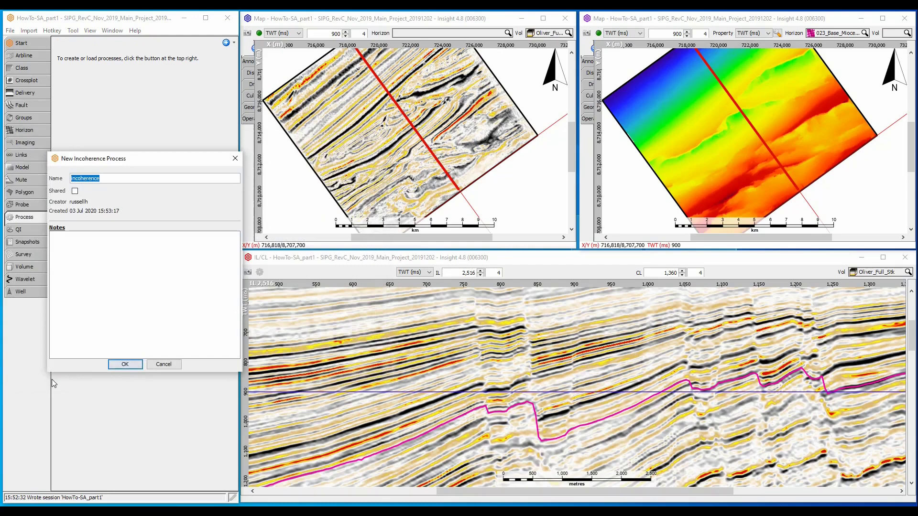
{"action": "left_click", "coordinate": [114, 365]}
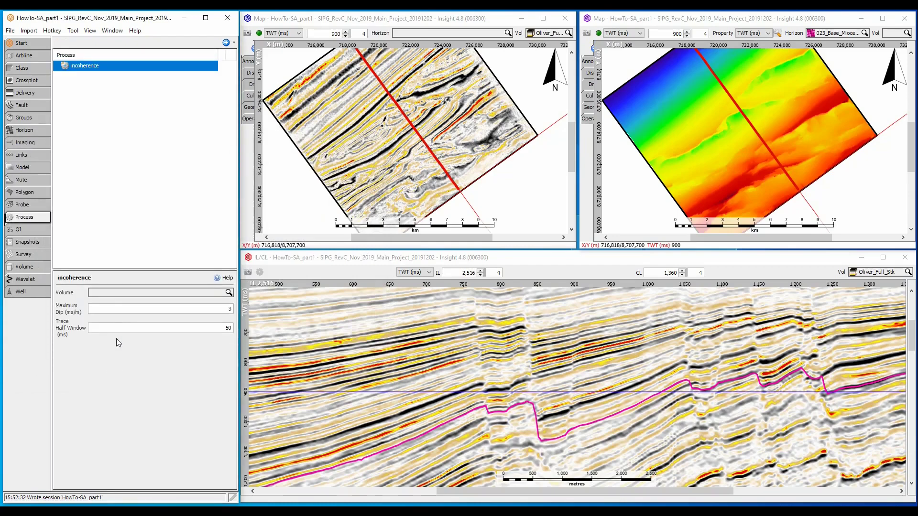
{"action": "left_click", "coordinate": [131, 293]}
{"action": "left_click", "coordinate": [127, 324]}
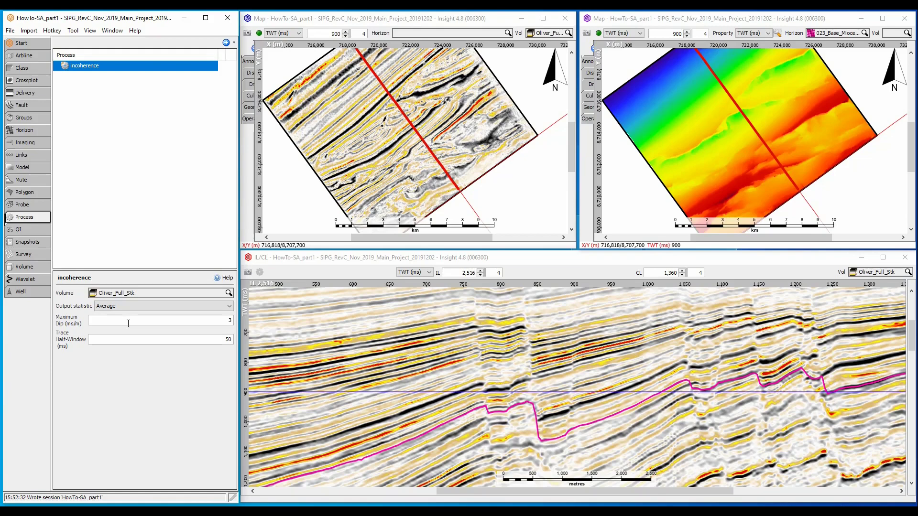
Measure the vertical throw of a small and a large fault on the inline section, then set the incoherence trace half-window to 70 ms
{"action": "right_click", "coordinate": [426, 329]}
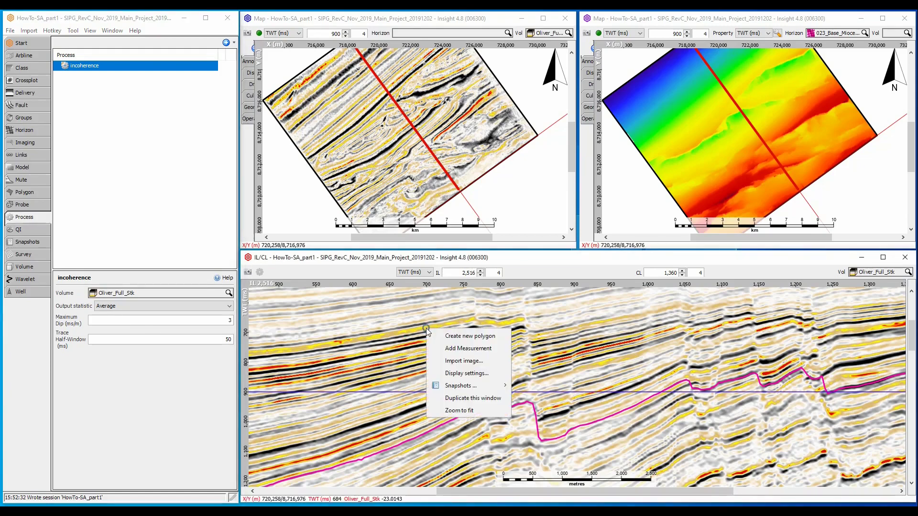
{"action": "left_click", "coordinate": [450, 347]}
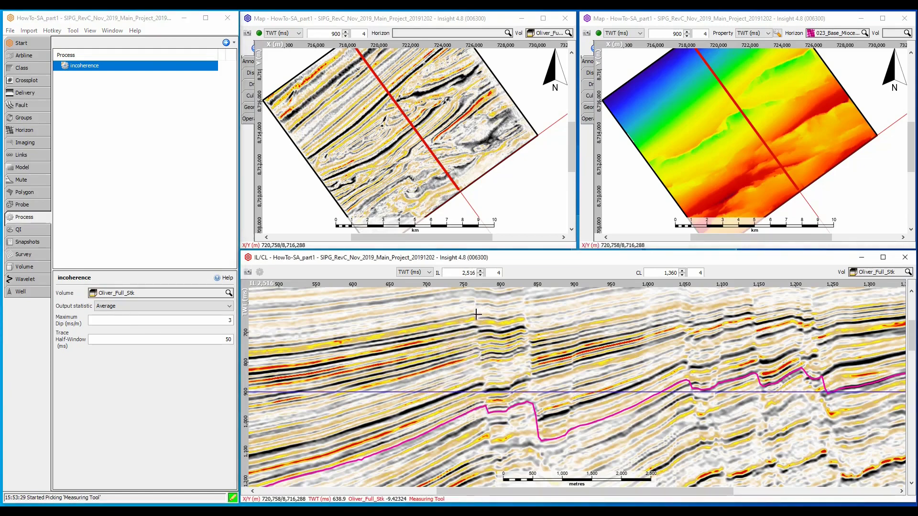
{"action": "left_click_drag", "start_coordinate": [476, 314], "coordinate": [476, 320]}
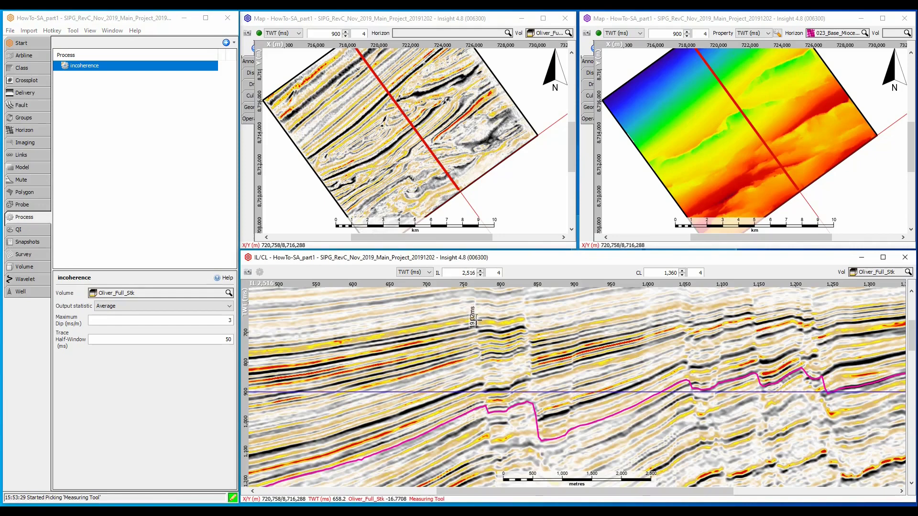
{"action": "right_click", "coordinate": [534, 349]}
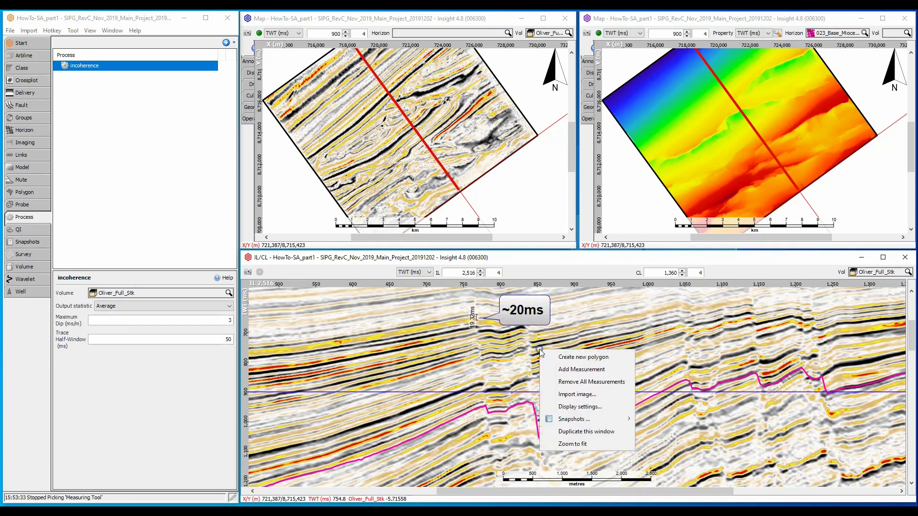
{"action": "left_click", "coordinate": [574, 370]}
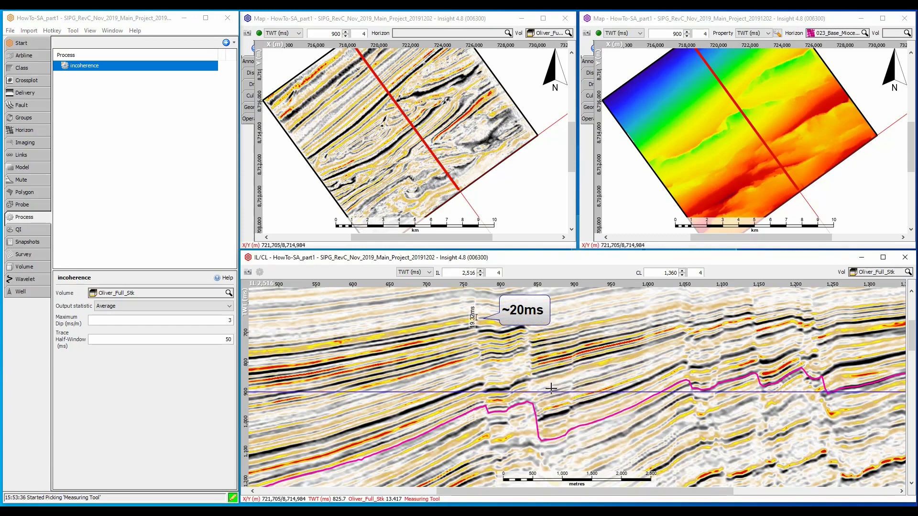
{"action": "left_click_drag", "start_coordinate": [539, 400], "coordinate": [539, 441]}
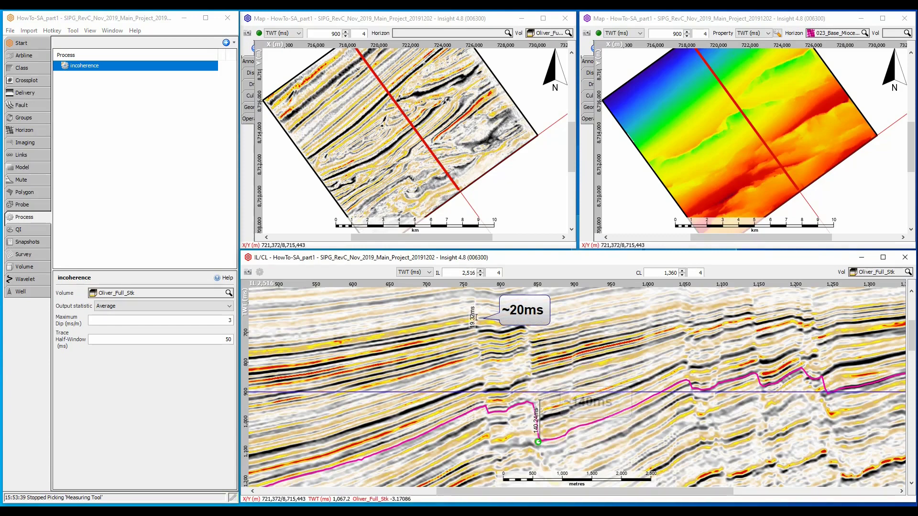
{"action": "double_click", "coordinate": [229, 340]}
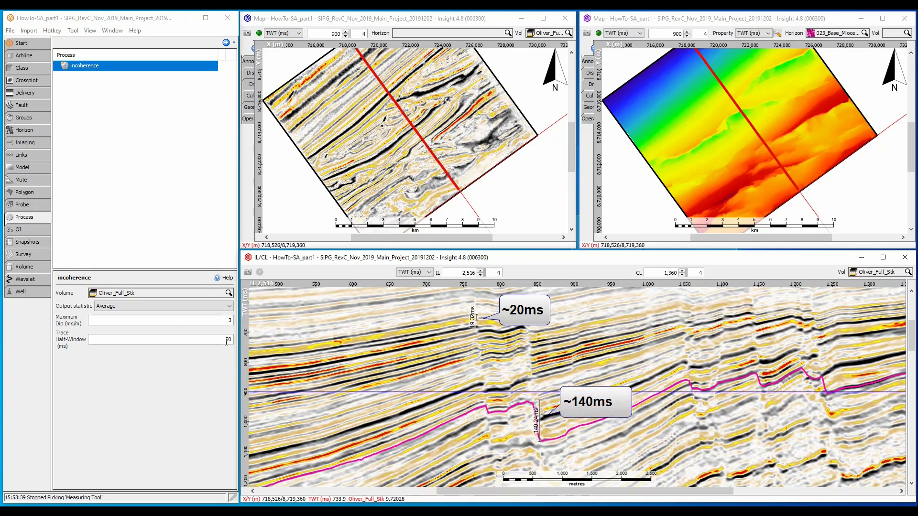
{"action": "type", "text": "70"}
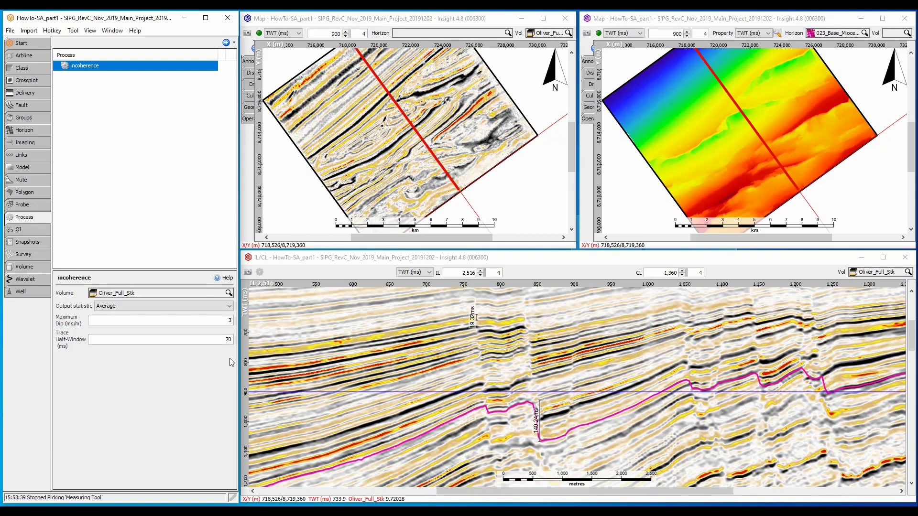
Measure the slope of the strong dipping reflector beside the faults, over about 1,000 m horizontally
{"action": "right_click", "coordinate": [398, 414]}
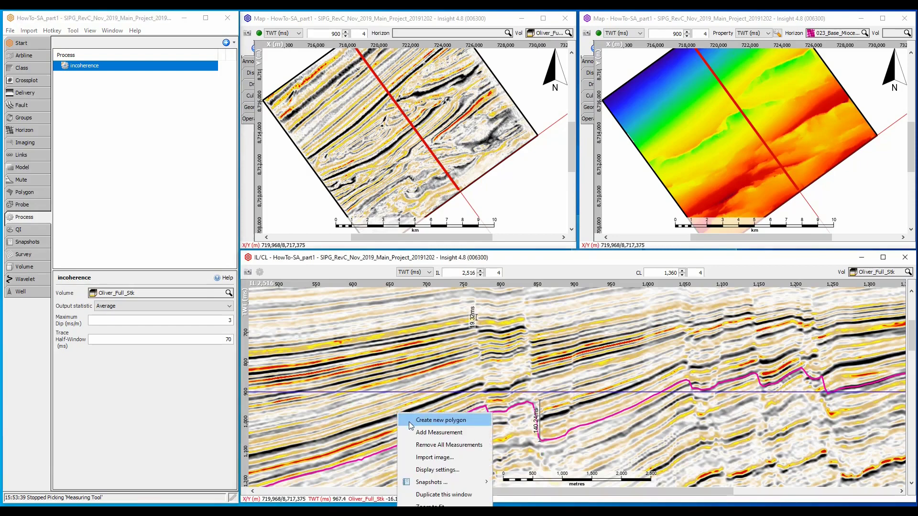
{"action": "left_click", "coordinate": [417, 430]}
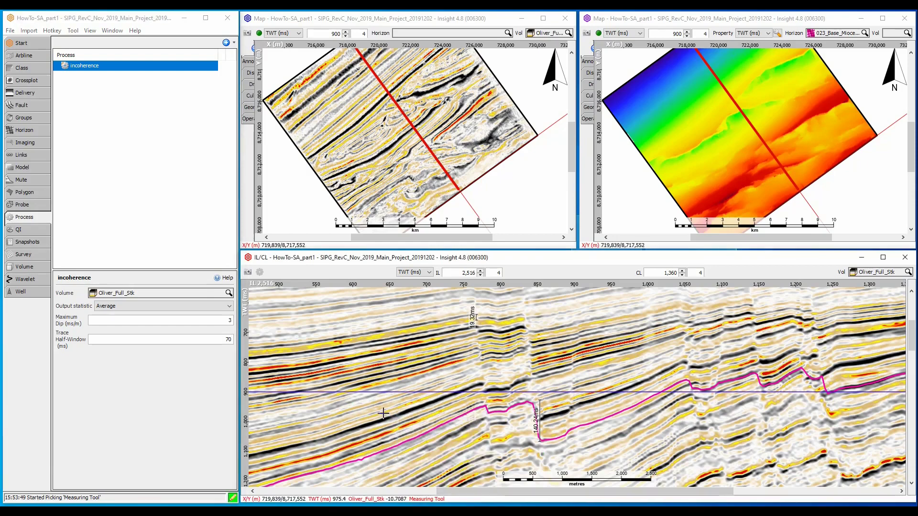
{"action": "left_click_drag", "start_coordinate": [383, 413], "coordinate": [443, 392]}
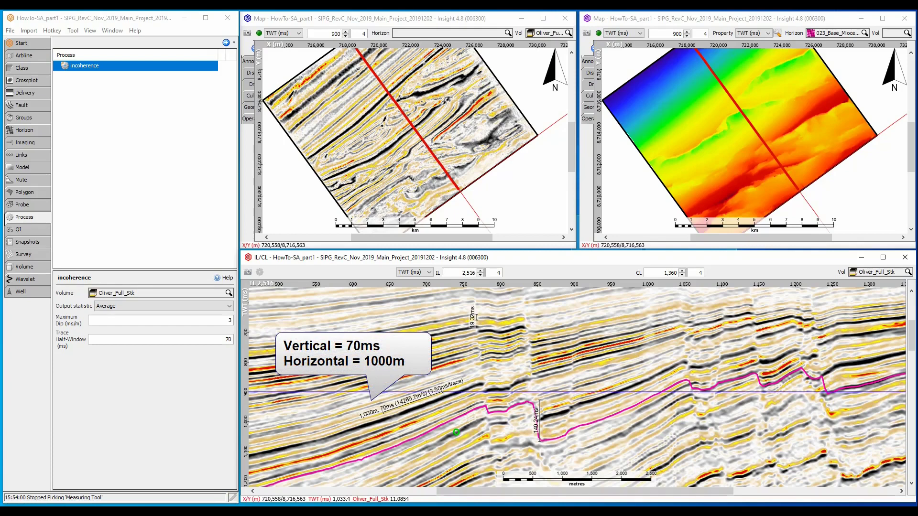
Switch to Calculator and divide 70 by 1000 to work out the dip in ms/m
{"action": "left_click", "coordinate": [687, 514]}
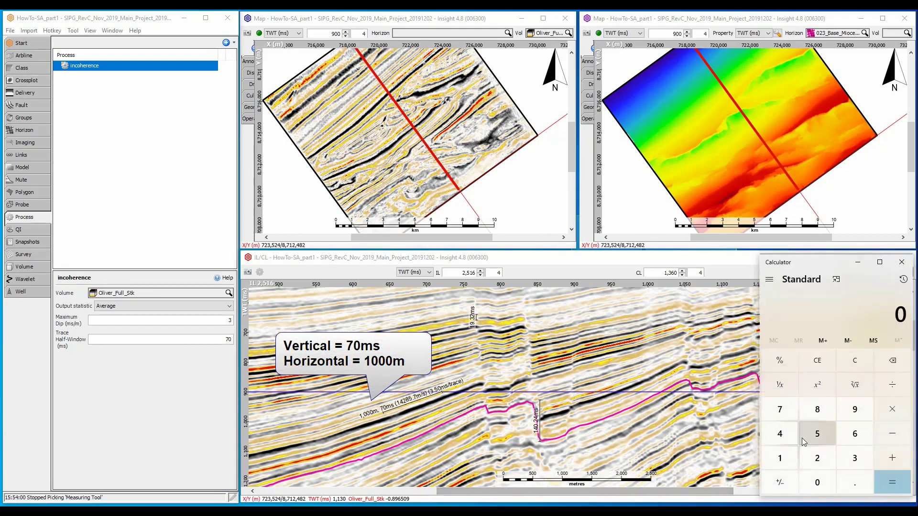
{"action": "type", "text": "70"}
{"action": "type", "text": "/1000"}
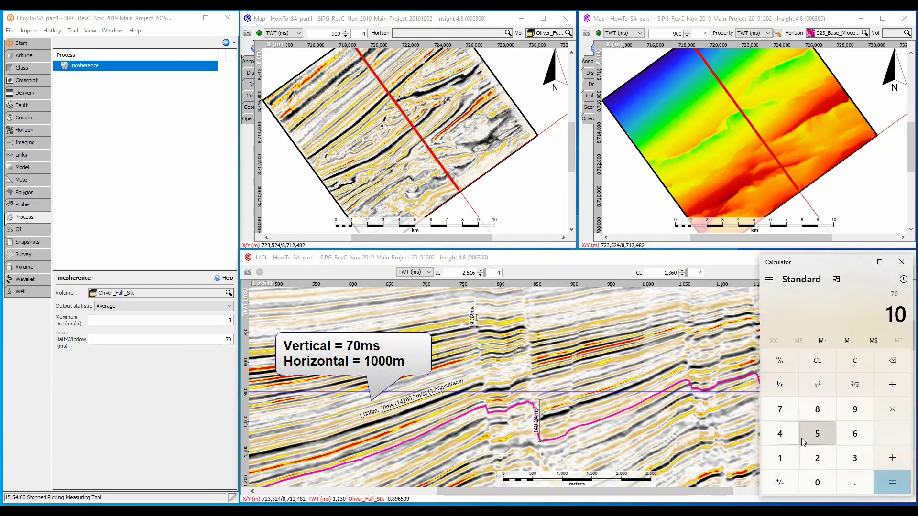
{"action": "key", "text": "Return"}
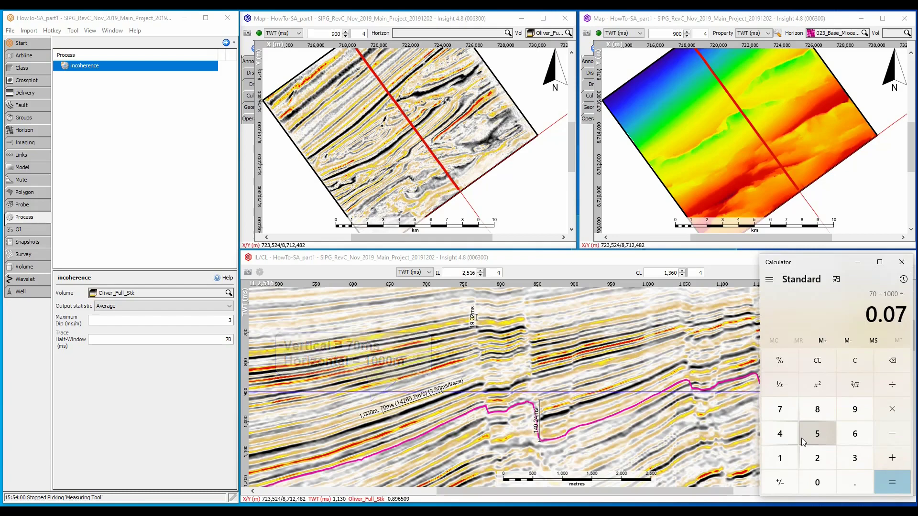
Set the incoherence process's maximum dip to 0.1 ms/m
{"action": "left_click", "coordinate": [233, 320]}
{"action": "key", "text": "BackSpace"}
{"action": "type", "text": "0.1"}
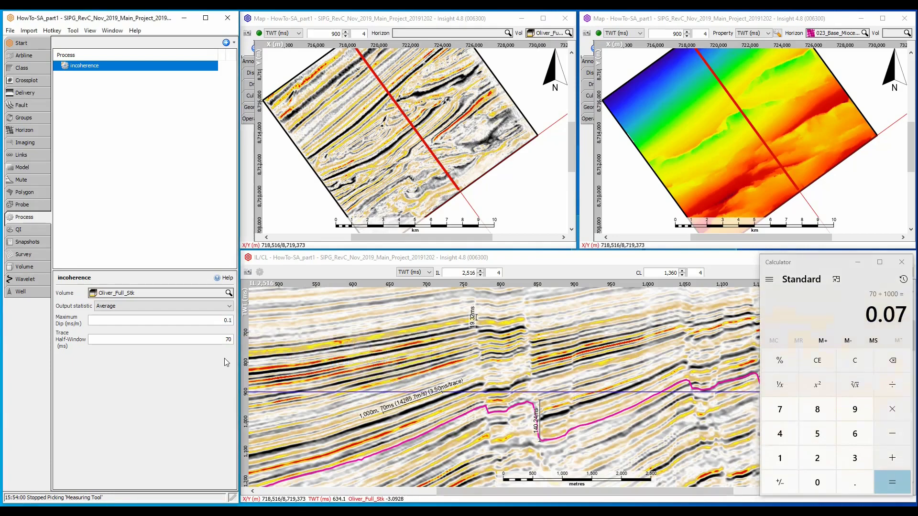
Remove all measurements from the inline section view and confirm the removal
{"action": "right_click", "coordinate": [409, 347]}
{"action": "left_click", "coordinate": [444, 380]}
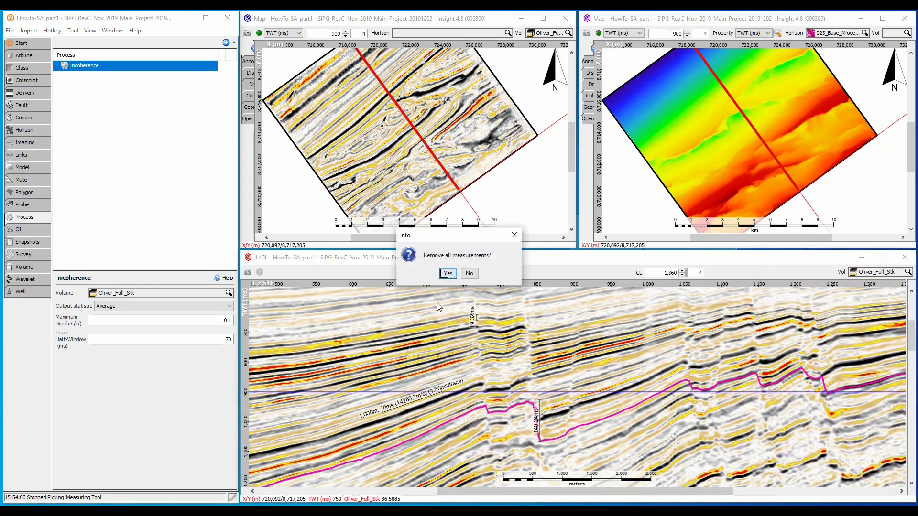
{"action": "left_click", "coordinate": [445, 273]}
Display the incoherence volume in the IL/CL section and in the map view that shows the seismic time slice
{"action": "left_click", "coordinate": [887, 272]}
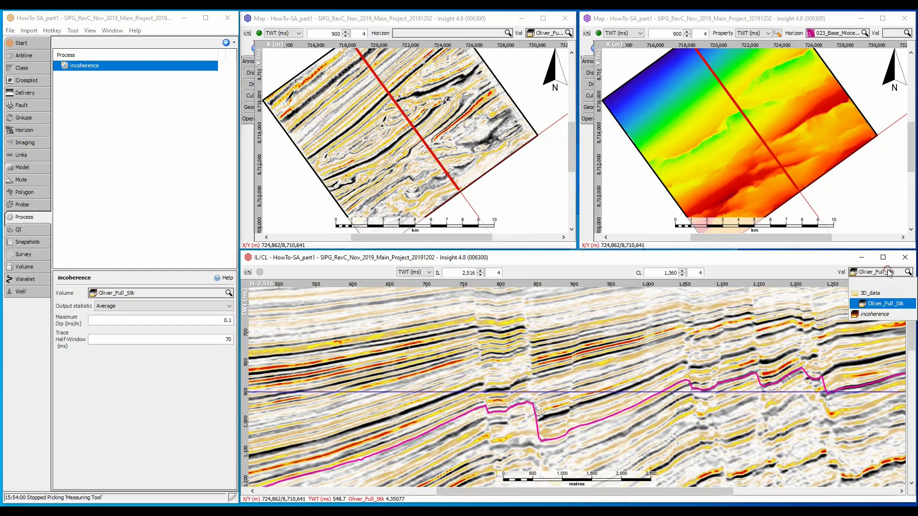
{"action": "left_click", "coordinate": [878, 315]}
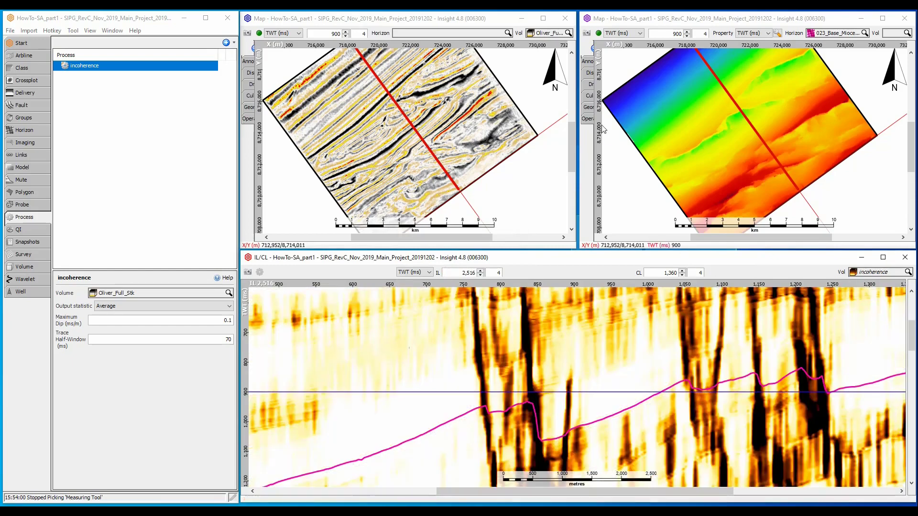
{"action": "left_click", "coordinate": [545, 32]}
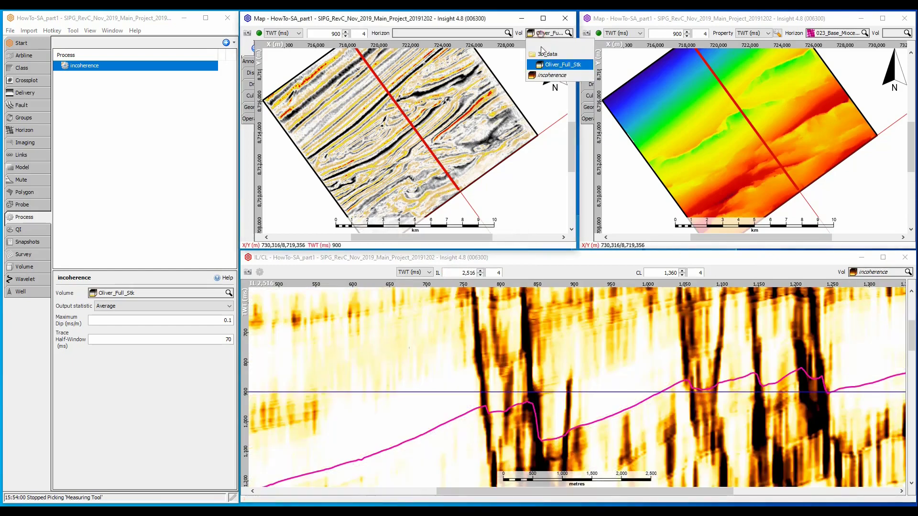
{"action": "left_click", "coordinate": [545, 74]}
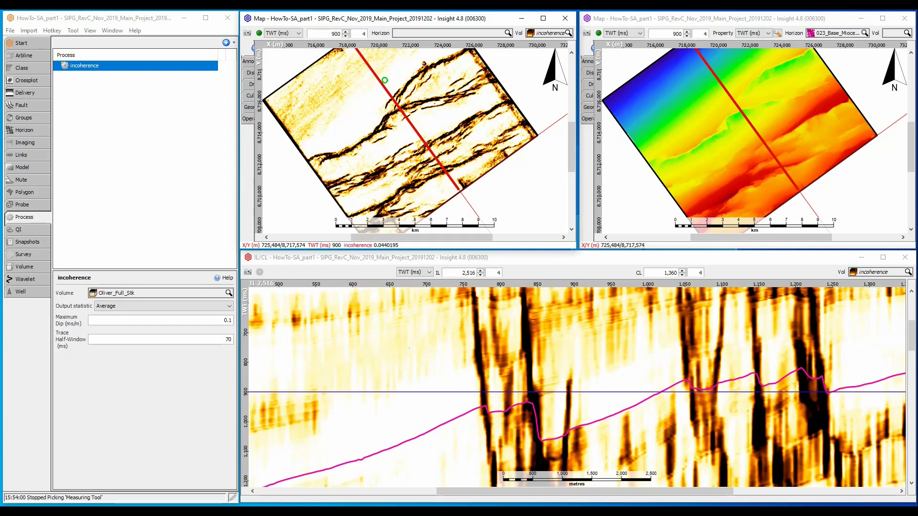
Create a Correlation (Similarity) process under its default name
{"action": "left_click", "coordinate": [227, 42]}
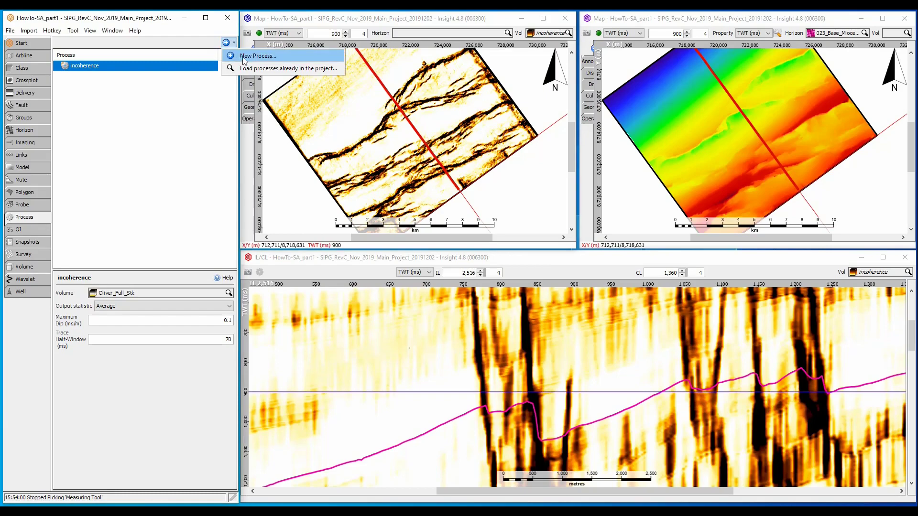
{"action": "left_click", "coordinate": [258, 56]}
{"action": "left_click", "coordinate": [138, 153]}
{"action": "type", "text": "corre"}
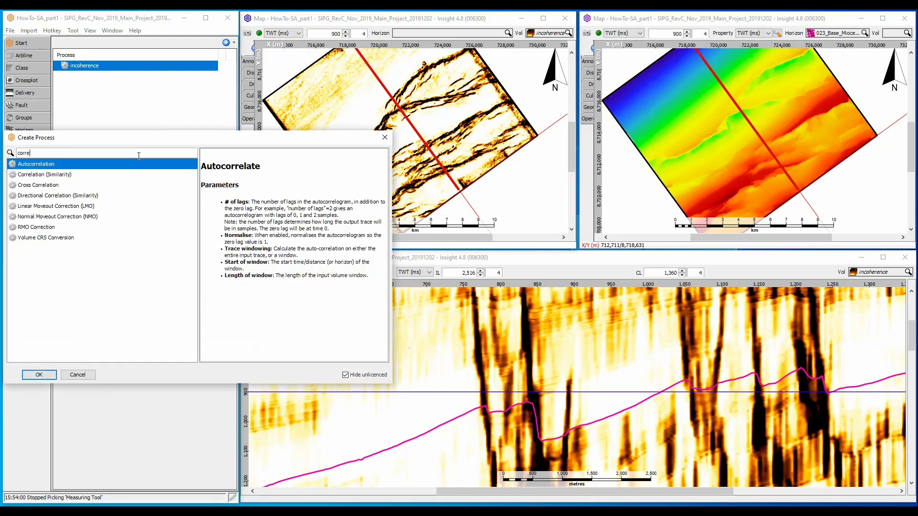
{"action": "left_click", "coordinate": [129, 174]}
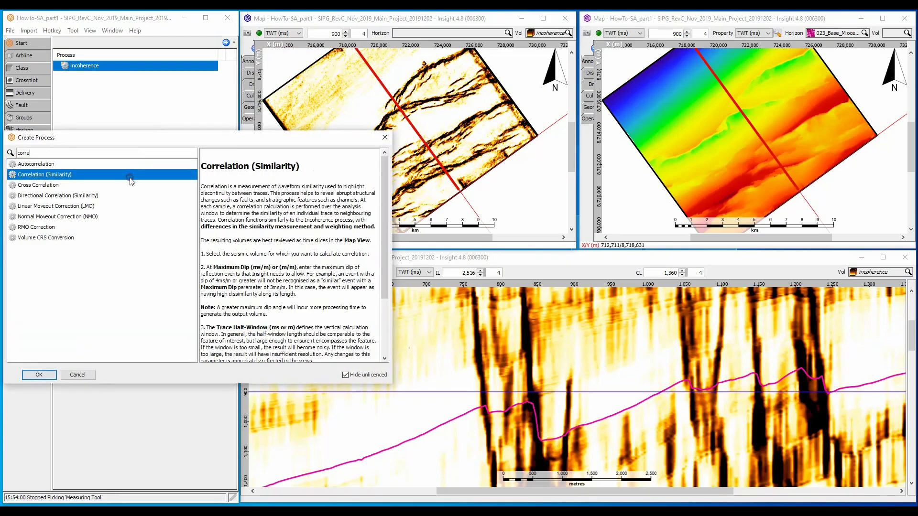
{"action": "left_click", "coordinate": [39, 375]}
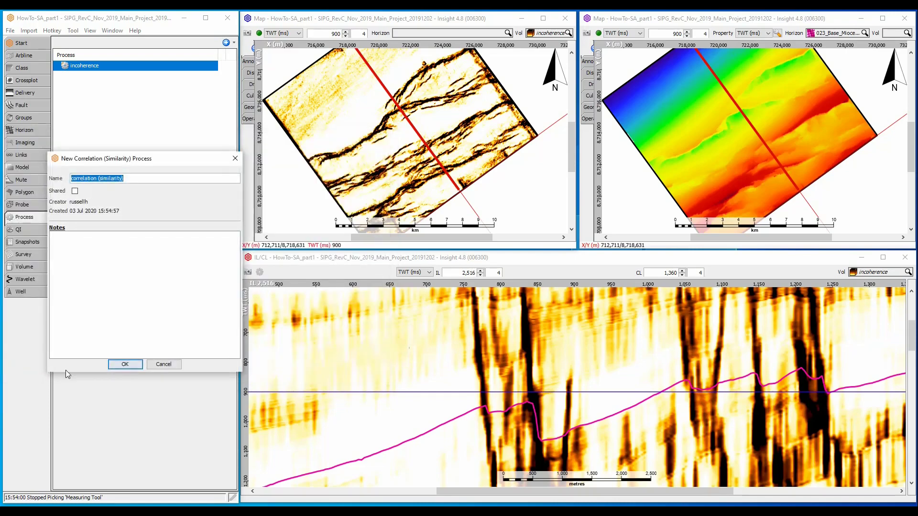
{"action": "left_click", "coordinate": [121, 364]}
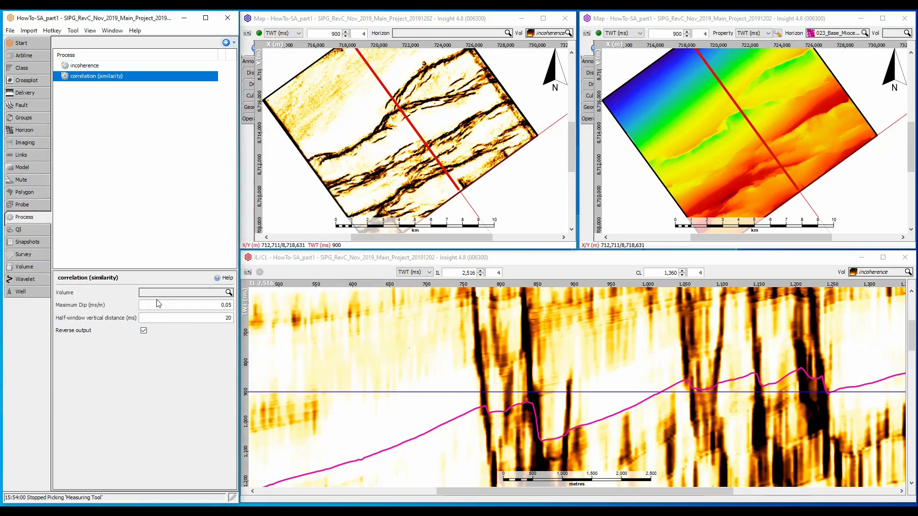
Assign Oliver_Full_Stk to the correlation process, with a maximum dip of 0.1 ms/m and a half-window vertical distance of 70 ms
{"action": "left_click", "coordinate": [160, 292]}
{"action": "left_click", "coordinate": [171, 324]}
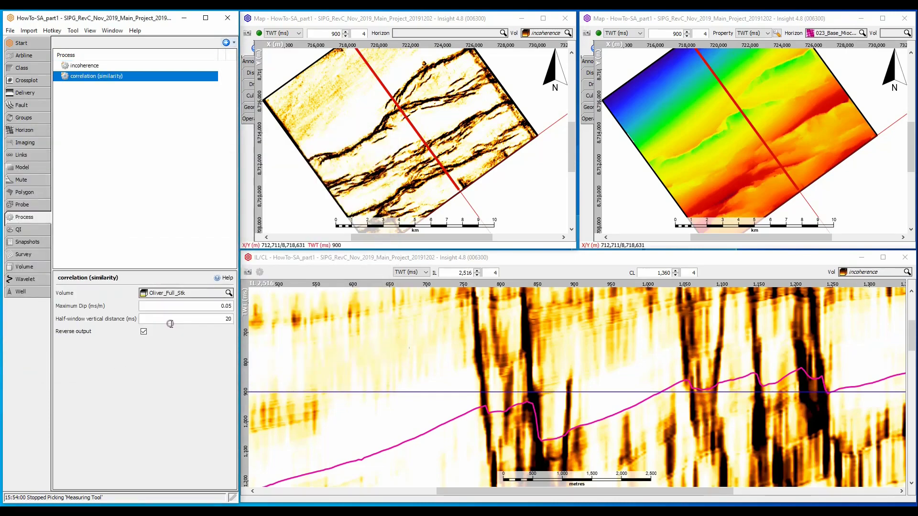
{"action": "left_click_drag", "start_coordinate": [186, 304], "coordinate": [231, 306]}
{"action": "type", "text": "0.1"}
{"action": "double_click", "coordinate": [228, 319]}
Display the correlation (similarity) volume in both the incoherence map view and the IL/CL section
{"action": "left_click", "coordinate": [535, 35]}
{"action": "left_click", "coordinate": [555, 86]}
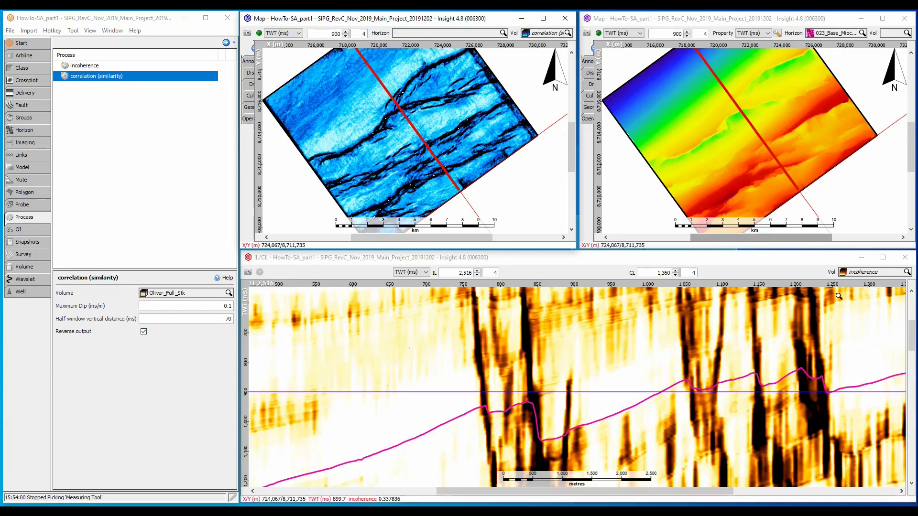
{"action": "left_click", "coordinate": [872, 272]}
{"action": "left_click", "coordinate": [883, 324]}
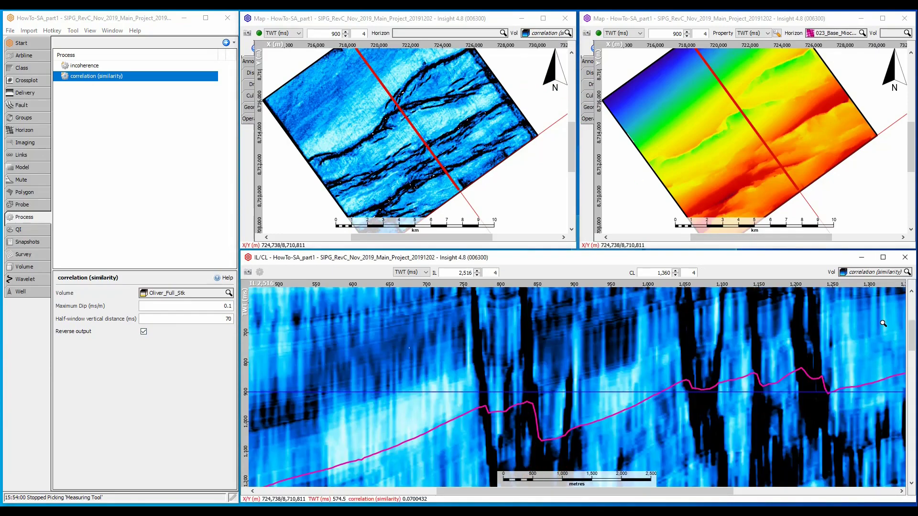
Test a 25 ms half-window vertical distance against 70 ms on the correlation process, and switch the reversed output off and back on
{"action": "left_click", "coordinate": [225, 321]}
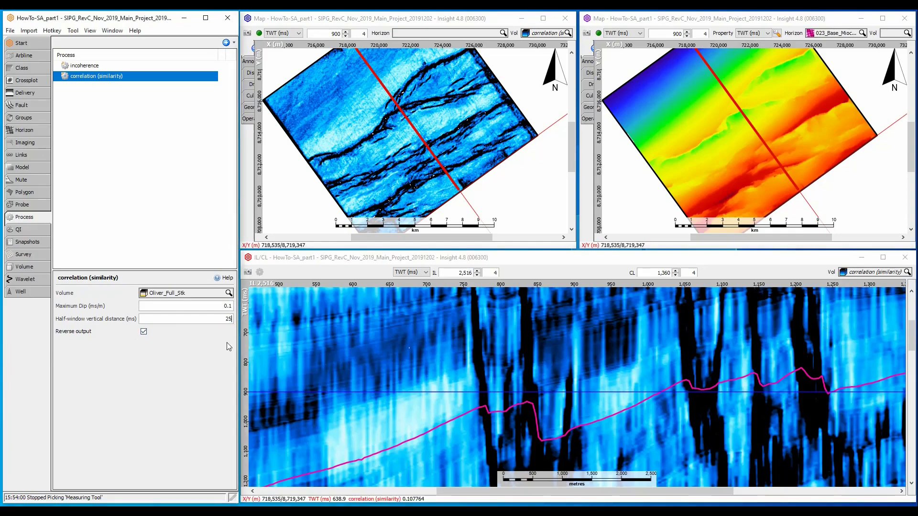
{"action": "key", "text": "Return"}
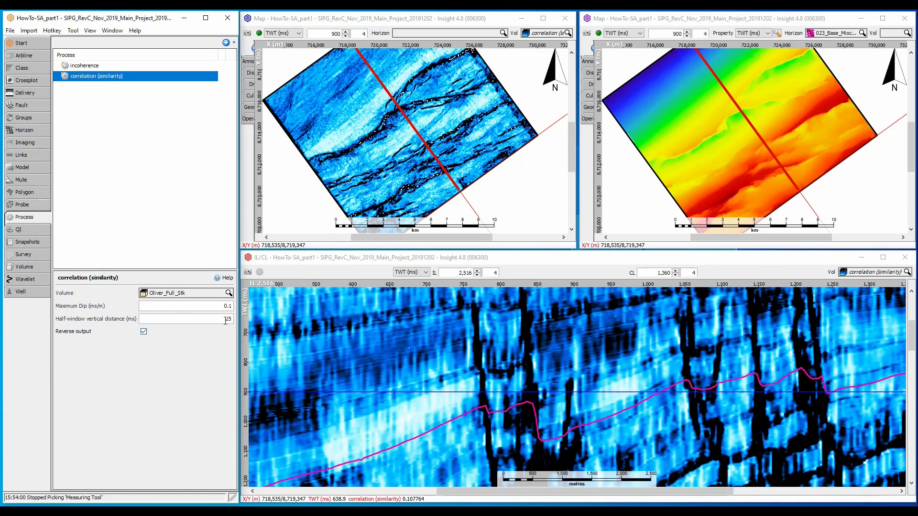
{"action": "double_click", "coordinate": [226, 321]}
{"action": "type", "text": "70"}
{"action": "key", "text": "Return"}
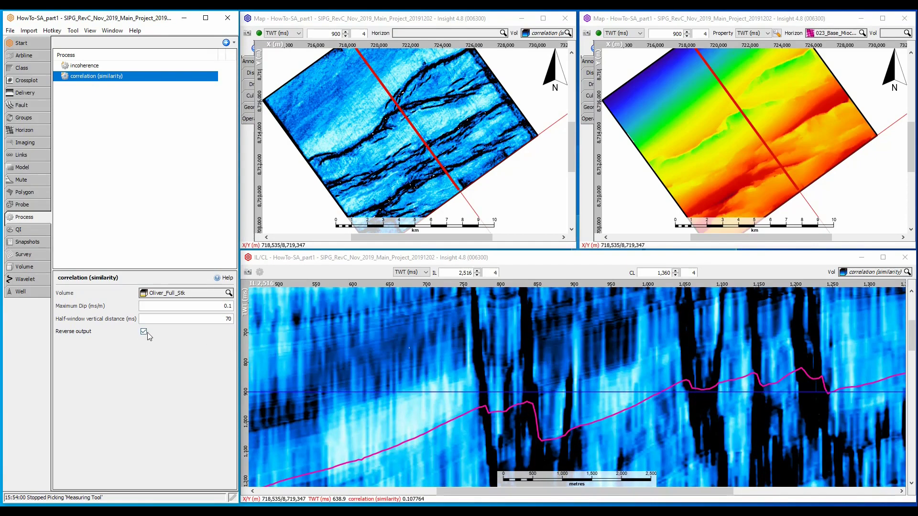
{"action": "left_click", "coordinate": [144, 332]}
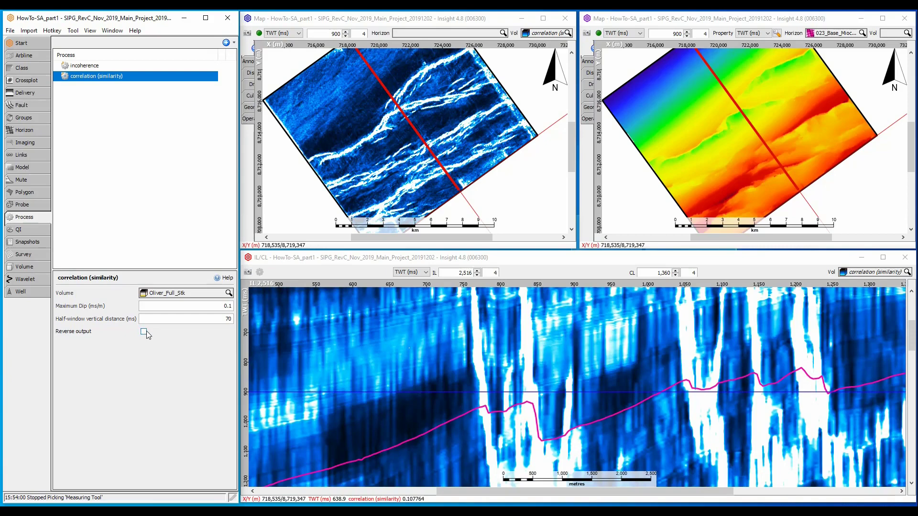
{"action": "left_click", "coordinate": [143, 331]}
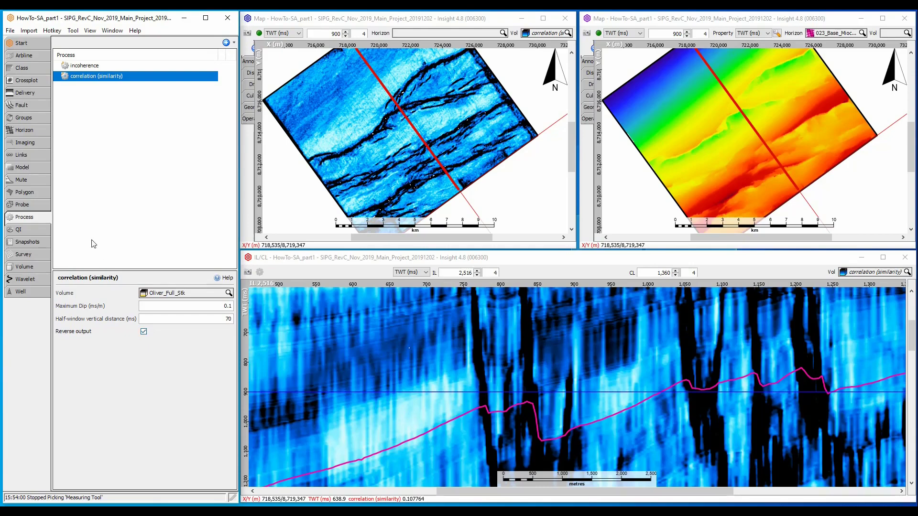
Create a new display group named structuralattrs
{"action": "left_click", "coordinate": [32, 120]}
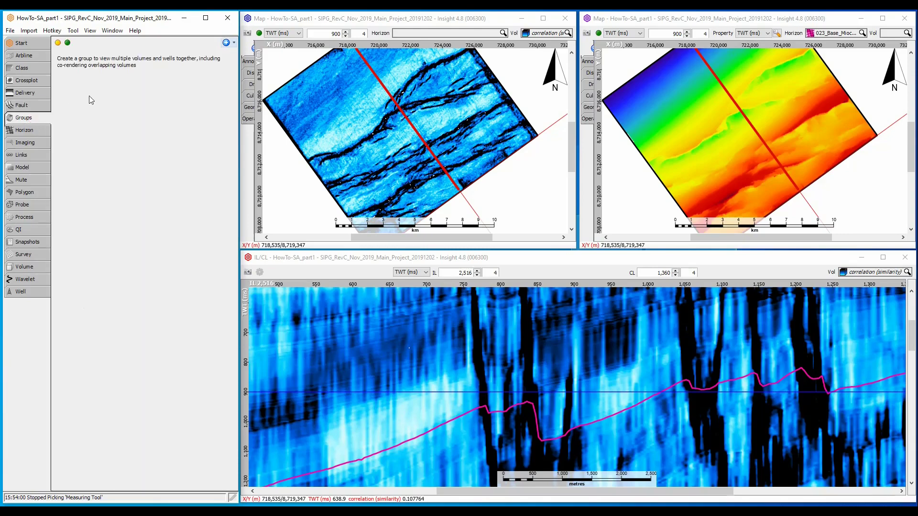
{"action": "left_click", "coordinate": [226, 40]}
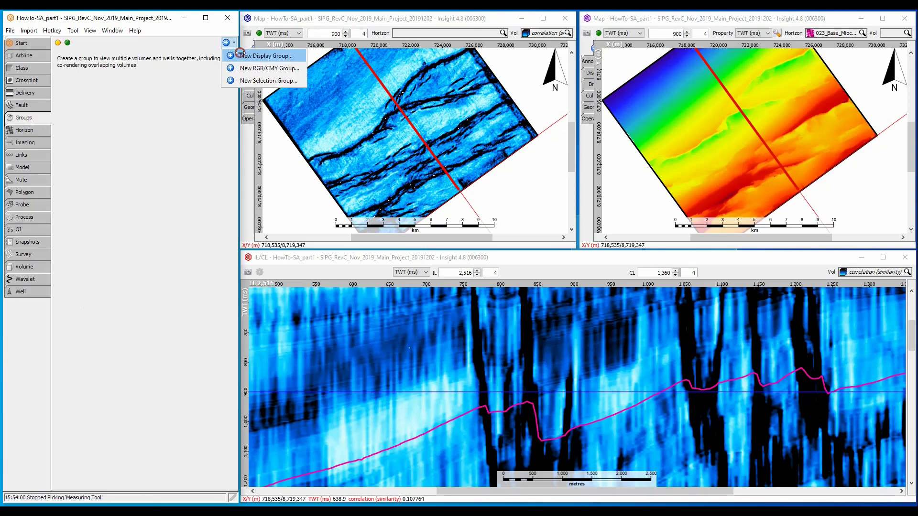
{"action": "left_click", "coordinate": [243, 55]}
{"action": "type", "text": "structuralattrs"}
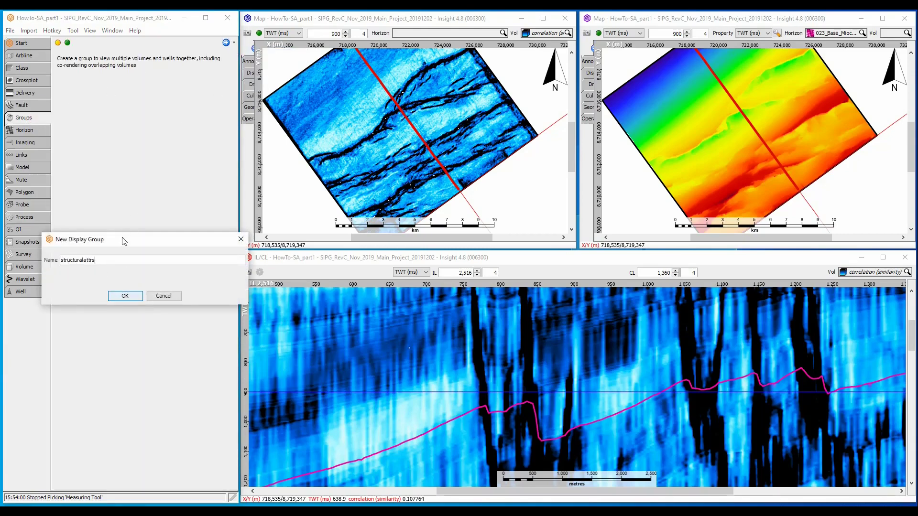
{"action": "left_click", "coordinate": [130, 294]}
Add incoherence, correlation (similarity) and Oliver_Full_Stk to the structuralattrs group in that order, and display the group in the correlation map view
{"action": "left_click", "coordinate": [228, 293]}
{"action": "left_click", "coordinate": [228, 293]}
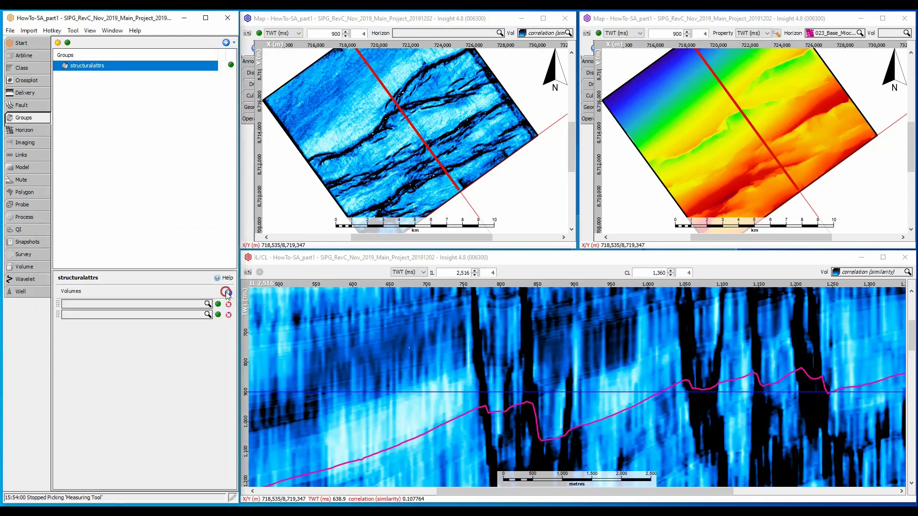
{"action": "left_click", "coordinate": [123, 305]}
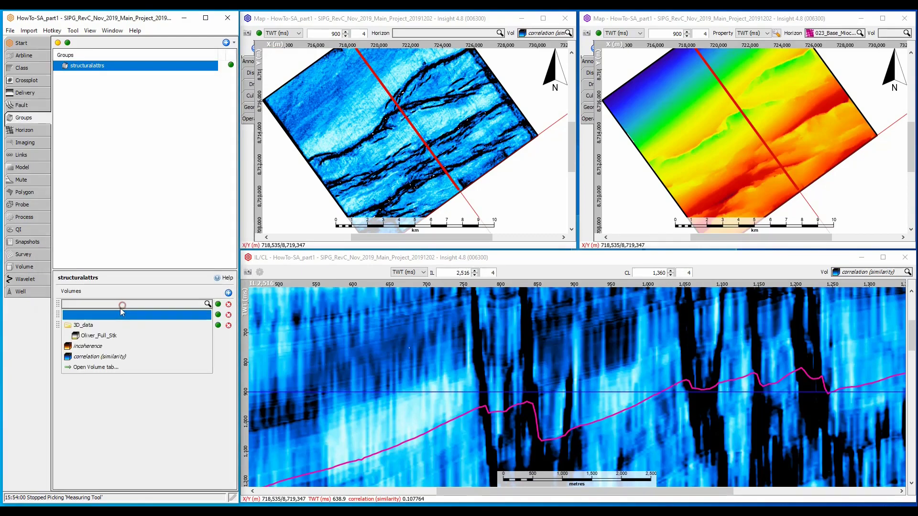
{"action": "left_click", "coordinate": [93, 346]}
{"action": "left_click", "coordinate": [91, 316]}
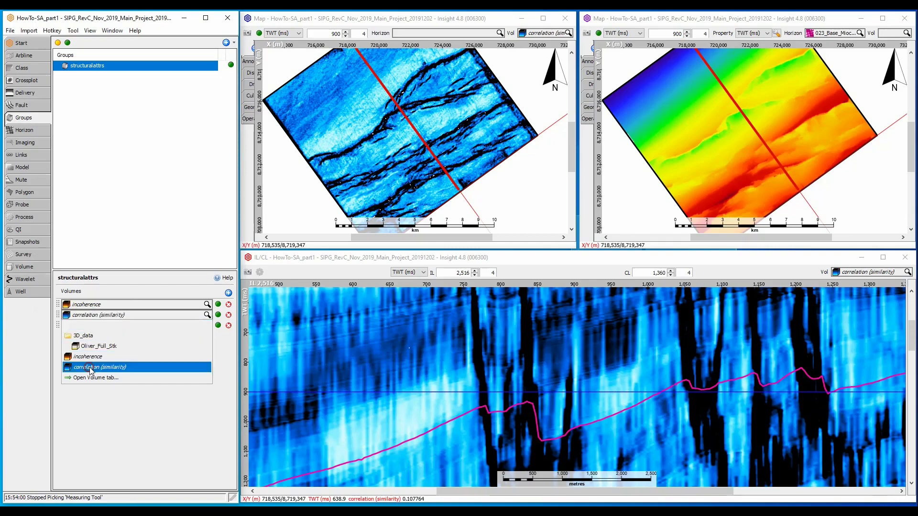
{"action": "left_click", "coordinate": [90, 366]}
{"action": "left_click", "coordinate": [89, 326]}
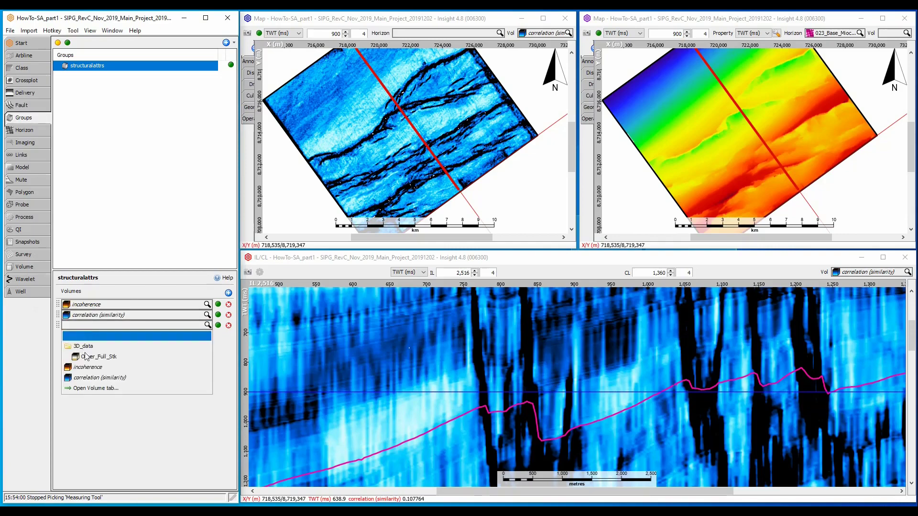
{"action": "left_click", "coordinate": [87, 356]}
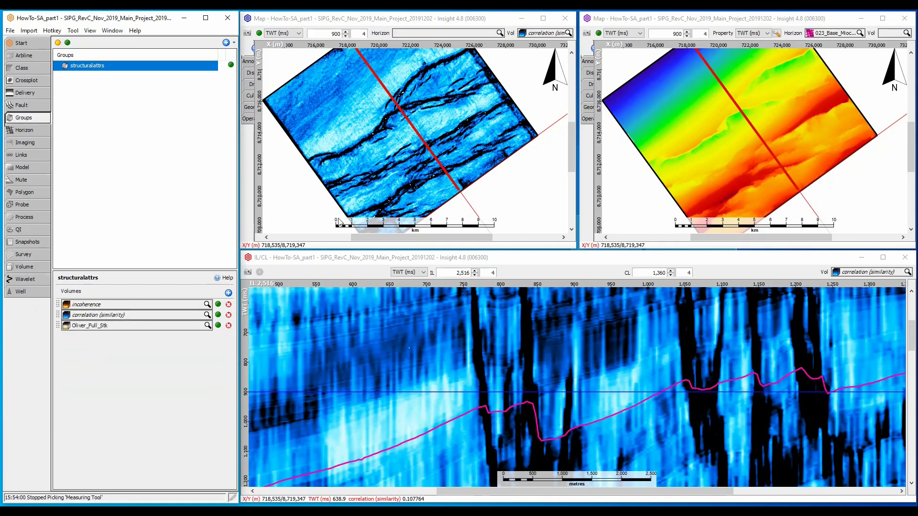
{"action": "left_click", "coordinate": [550, 33]}
{"action": "left_click", "coordinate": [552, 117]}
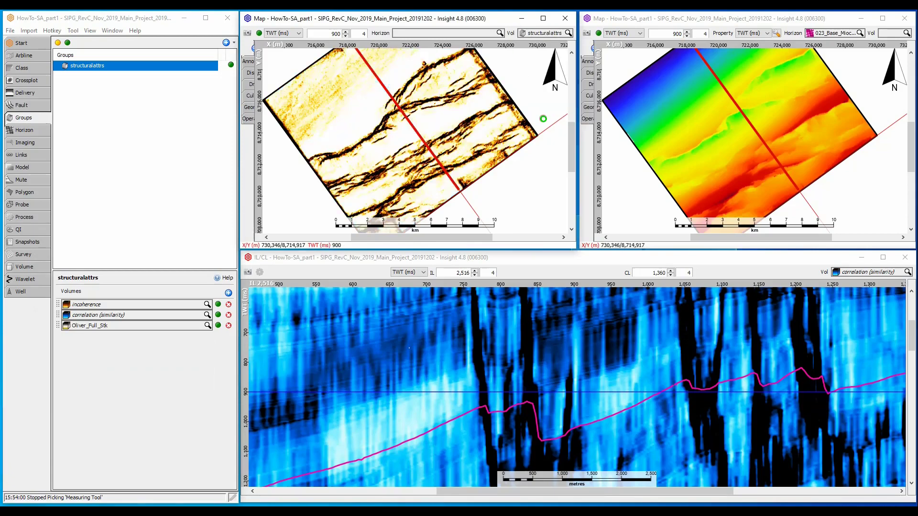
Set the class of the incoherence volume to Incoherence_Transparent
{"action": "left_click", "coordinate": [21, 267]}
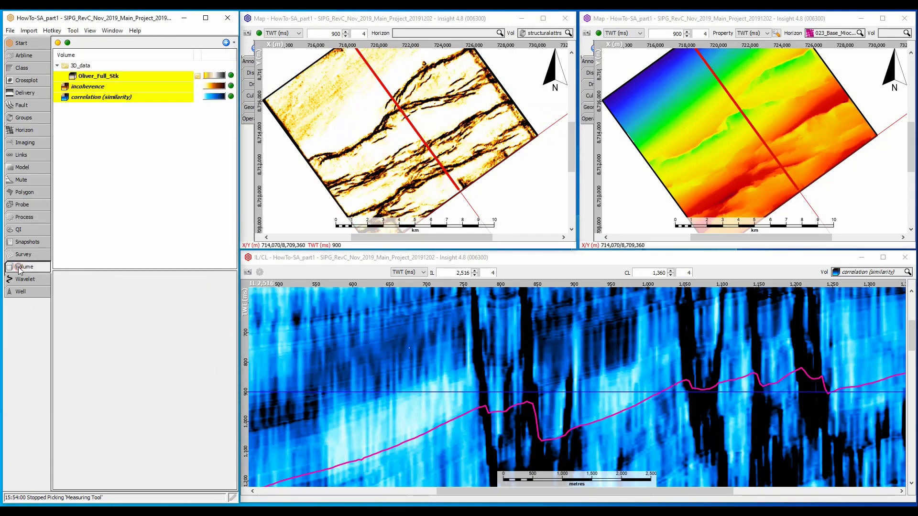
{"action": "left_click", "coordinate": [139, 87]}
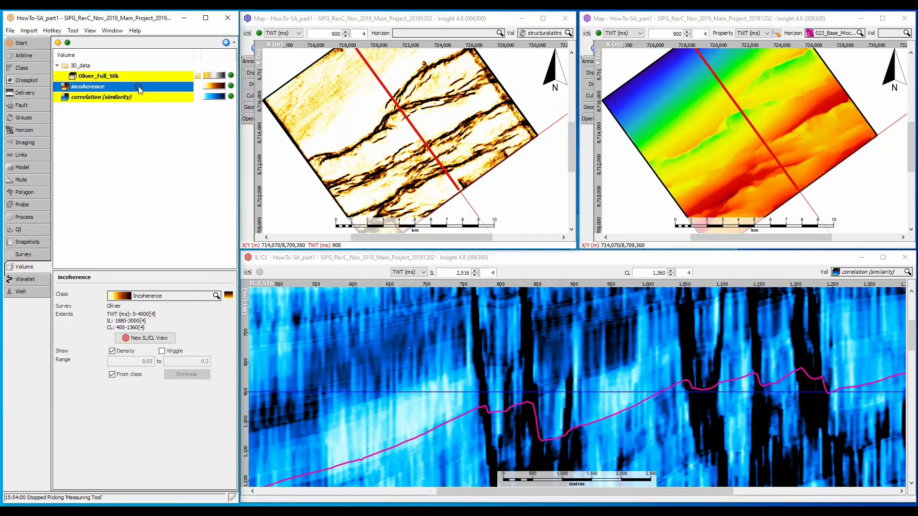
{"action": "left_click", "coordinate": [197, 295]}
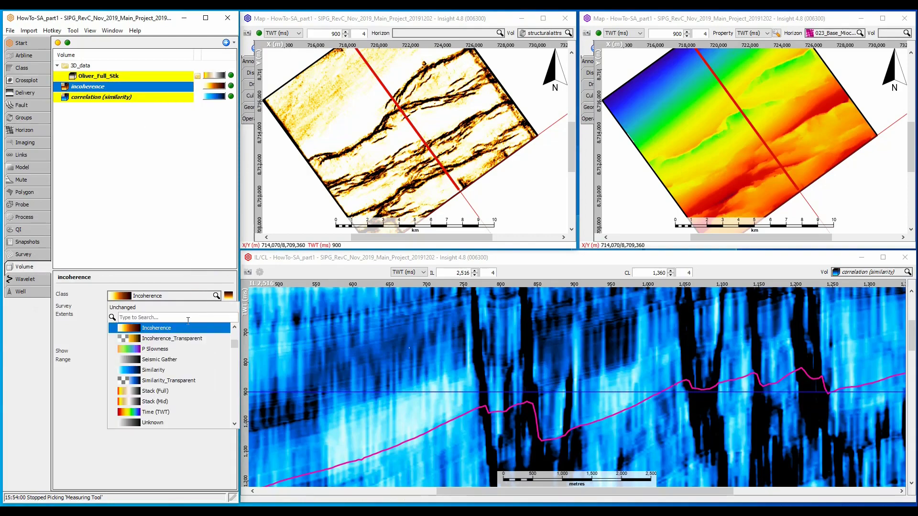
{"action": "left_click", "coordinate": [187, 338]}
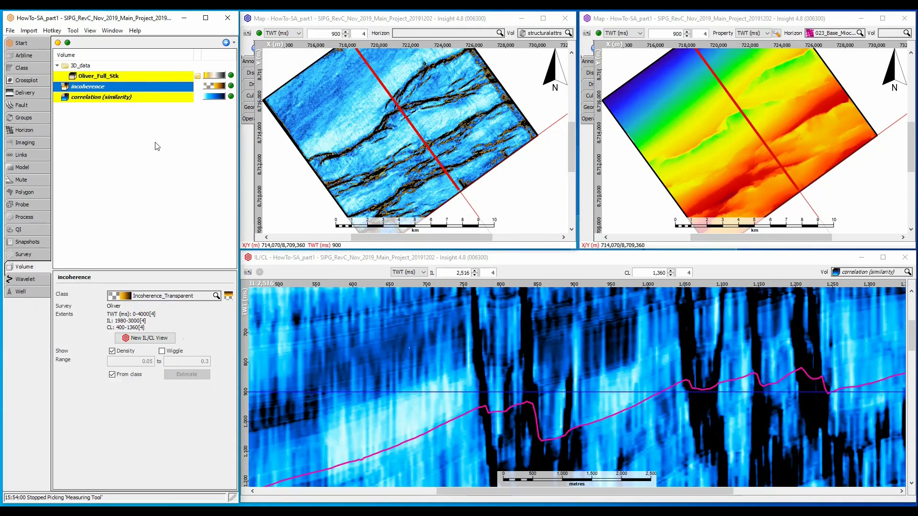
Set the correlation (similarity) volume's class to Similarity_Transparent and display the structuralattrs group in the IL/CL section
{"action": "left_click", "coordinate": [136, 97]}
{"action": "left_click", "coordinate": [153, 297]}
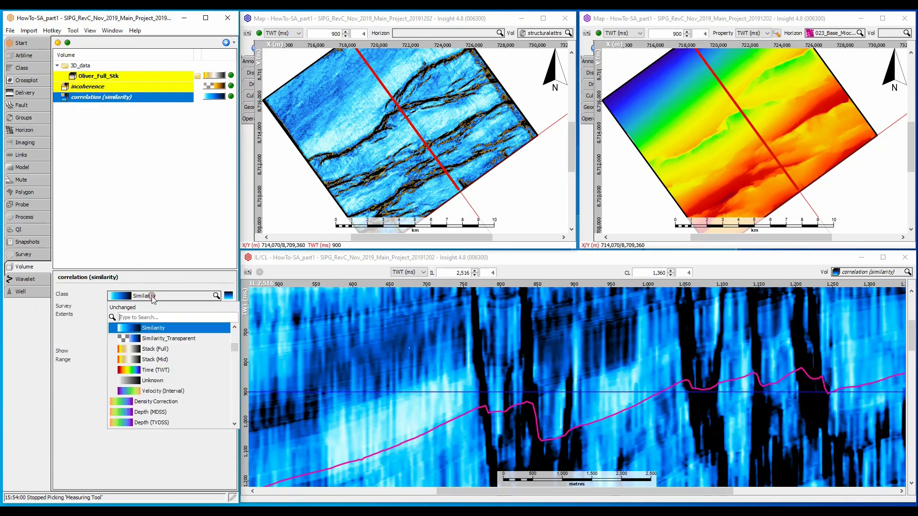
{"action": "left_click", "coordinate": [154, 340]}
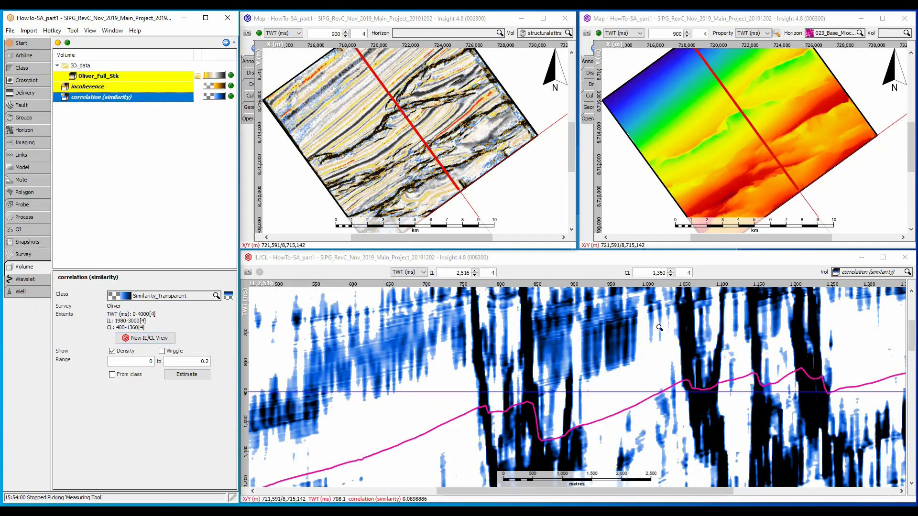
{"action": "left_click", "coordinate": [855, 272]}
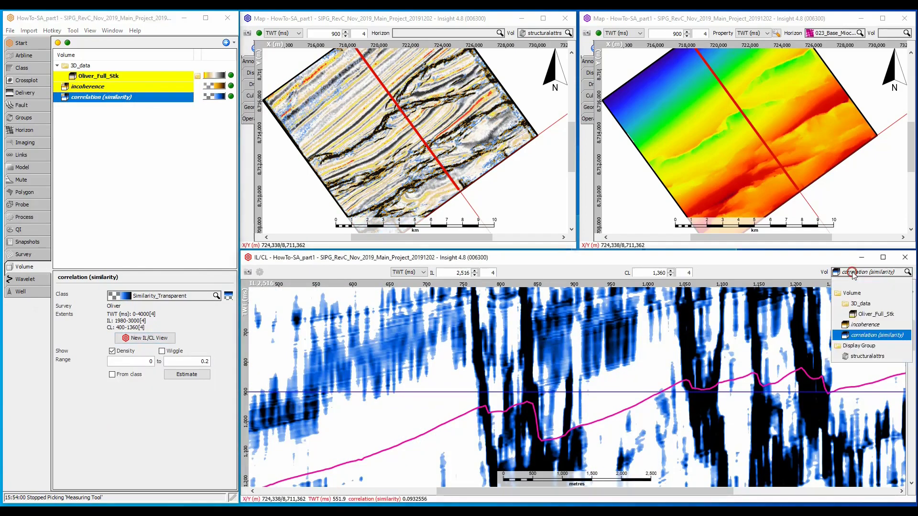
{"action": "left_click", "coordinate": [866, 356]}
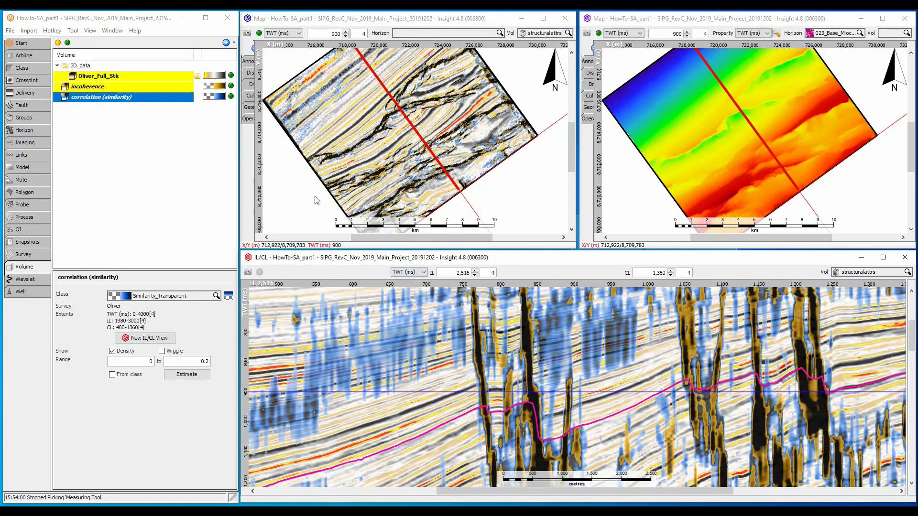
Compare the structuralattrs overlays by toggling correlation (similarity) and incoherence, leaving only correlation (similarity) hidden
{"action": "left_click", "coordinate": [28, 117]}
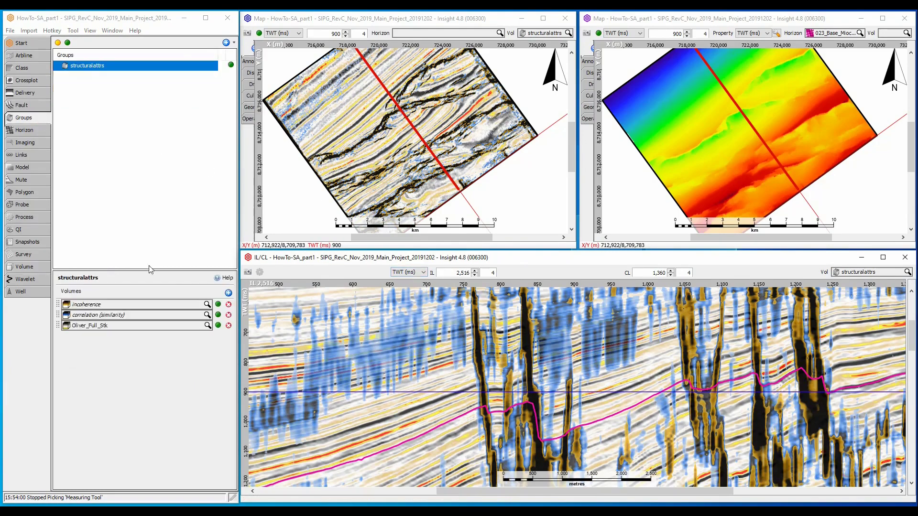
{"action": "left_click", "coordinate": [217, 315]}
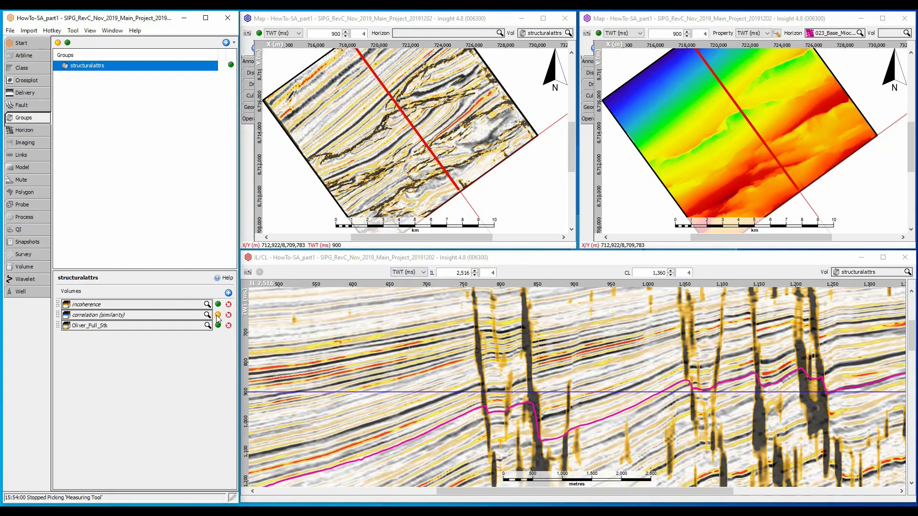
{"action": "left_click", "coordinate": [218, 315]}
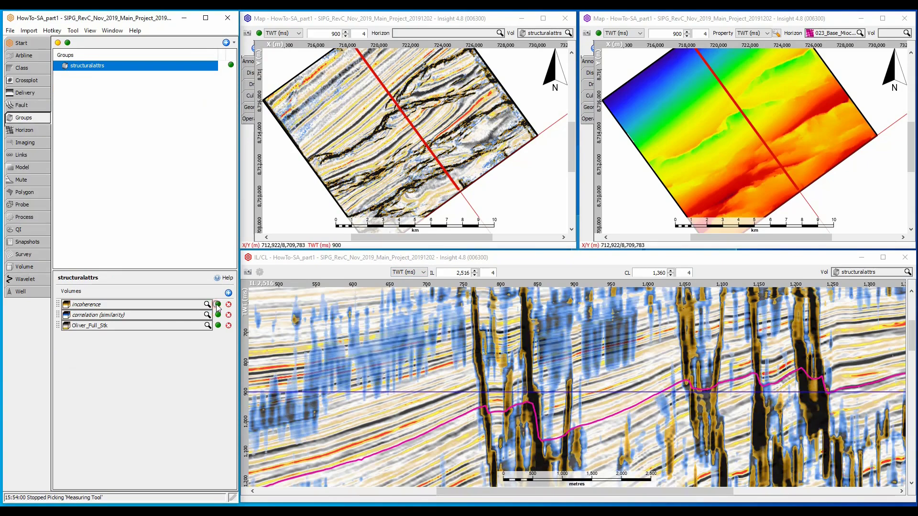
{"action": "left_click", "coordinate": [218, 305]}
{"action": "left_click", "coordinate": [218, 304]}
{"action": "left_click", "coordinate": [217, 315]}
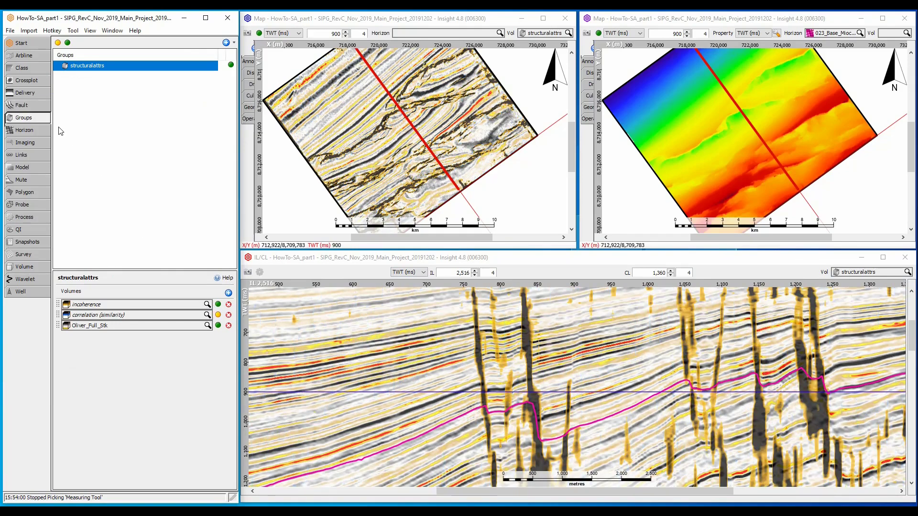
Pick a six-point fault stick in the unassigned TWT sticks along the northern fault trace in the structuralattrs map view, and stop picking
{"action": "left_click", "coordinate": [42, 107]}
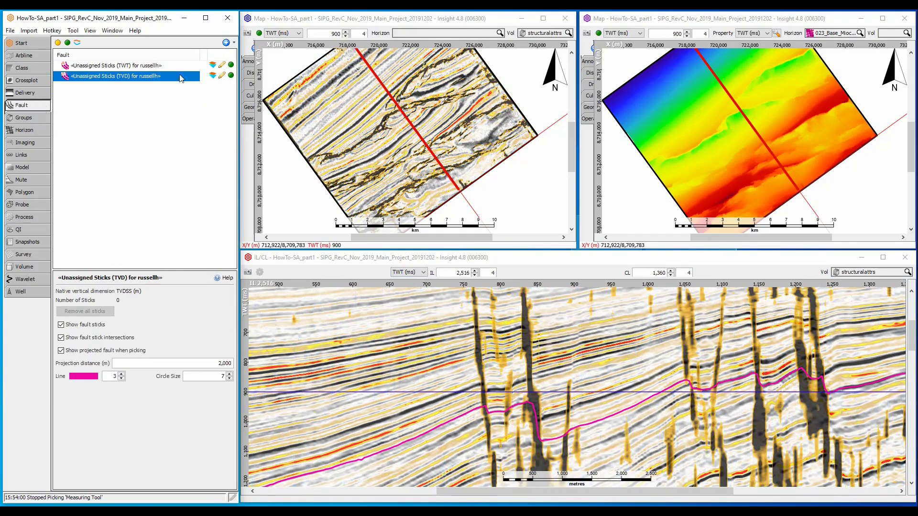
{"action": "left_click", "coordinate": [222, 65]}
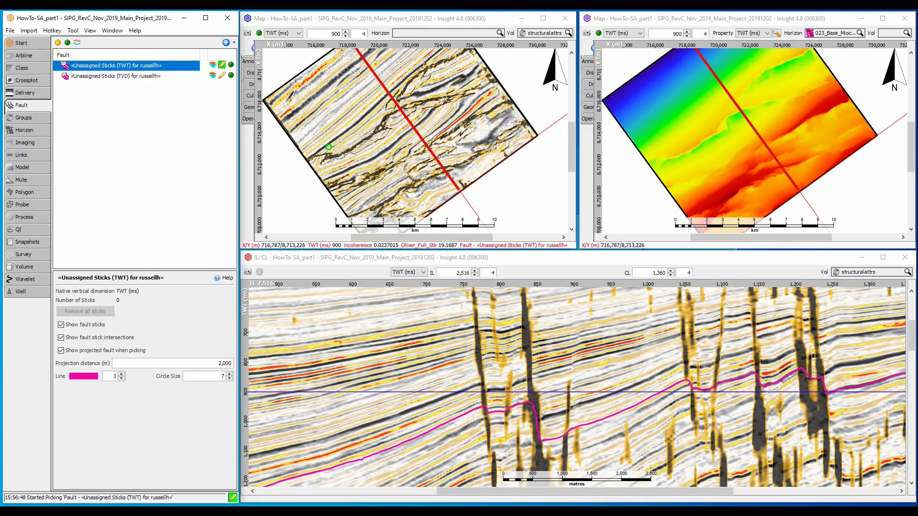
{"action": "left_click", "coordinate": [324, 160]}
{"action": "left_click", "coordinate": [356, 149]}
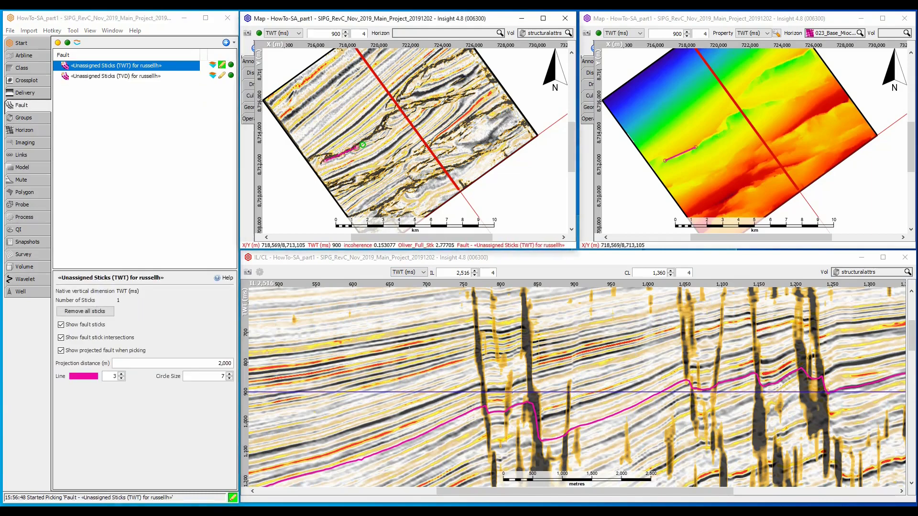
{"action": "left_click", "coordinate": [378, 131]}
{"action": "left_click", "coordinate": [387, 116]}
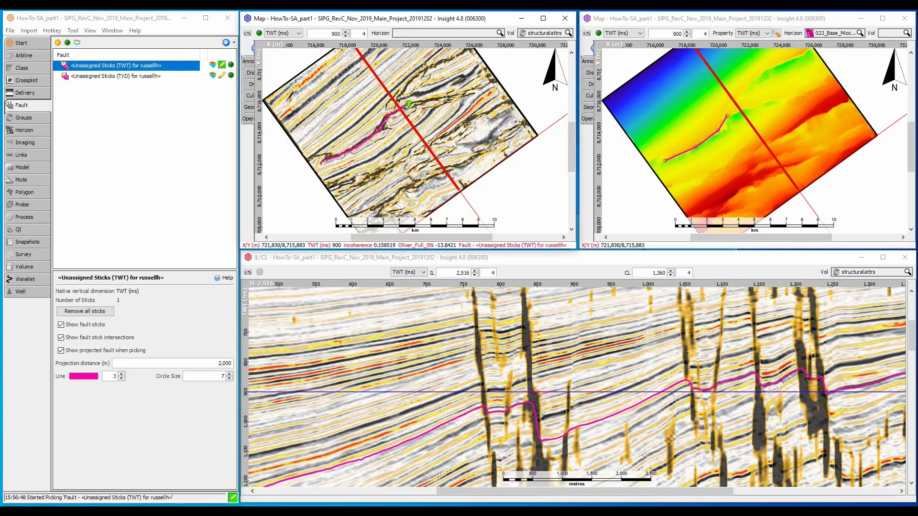
{"action": "left_click", "coordinate": [413, 102]}
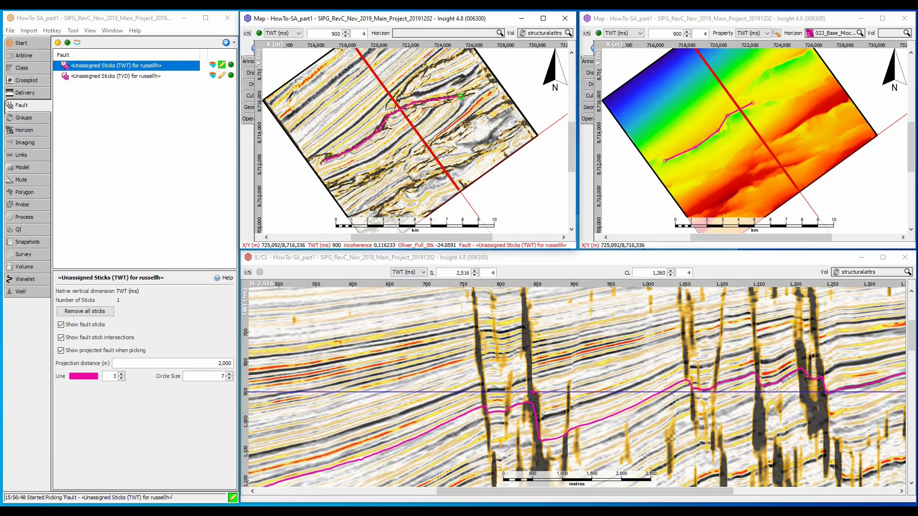
{"action": "left_click", "coordinate": [460, 93]}
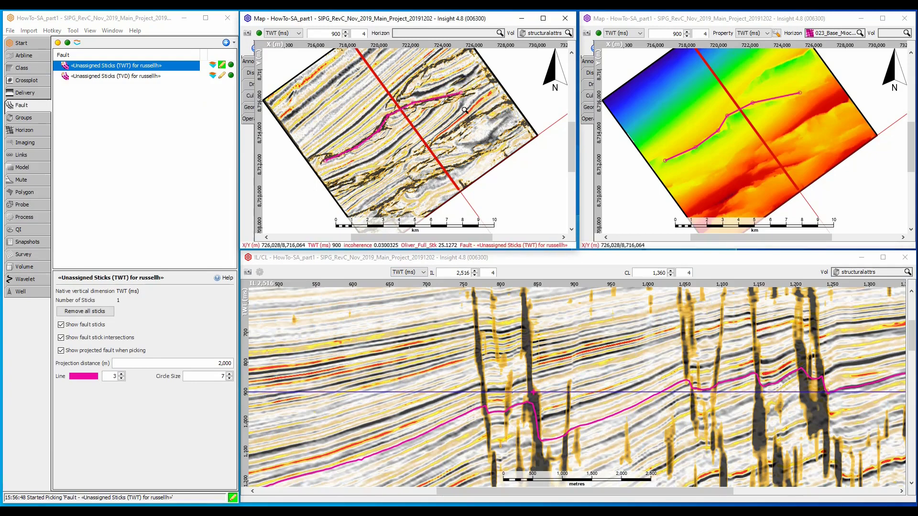
{"action": "left_click", "coordinate": [223, 65]}
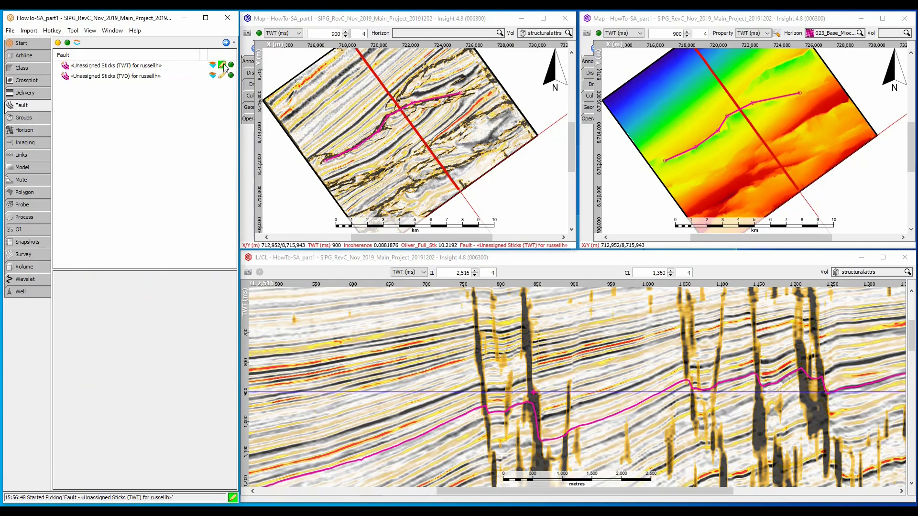
{"action": "left_click", "coordinate": [222, 64]}
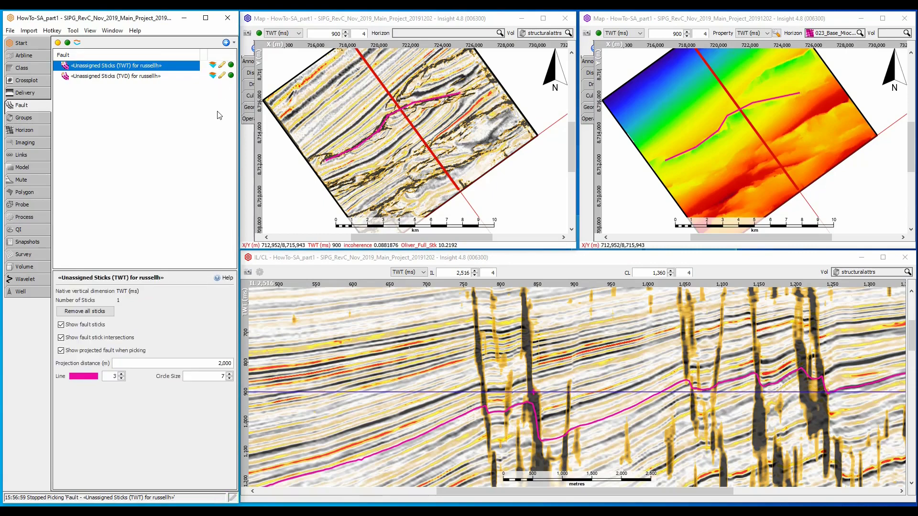